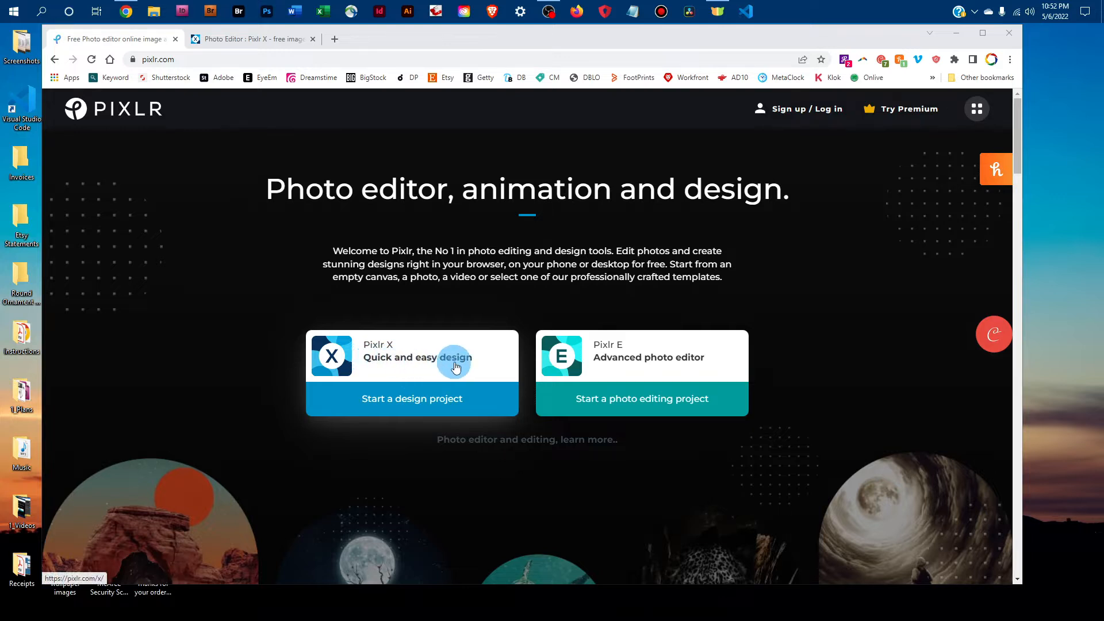
- Start a Pixlr X design project from the PhoneStraightOnNoBG_8x12 image in the PhoneStraightOn_PNG mockup folder
{"action": "left_click", "coordinate": [414, 383]}
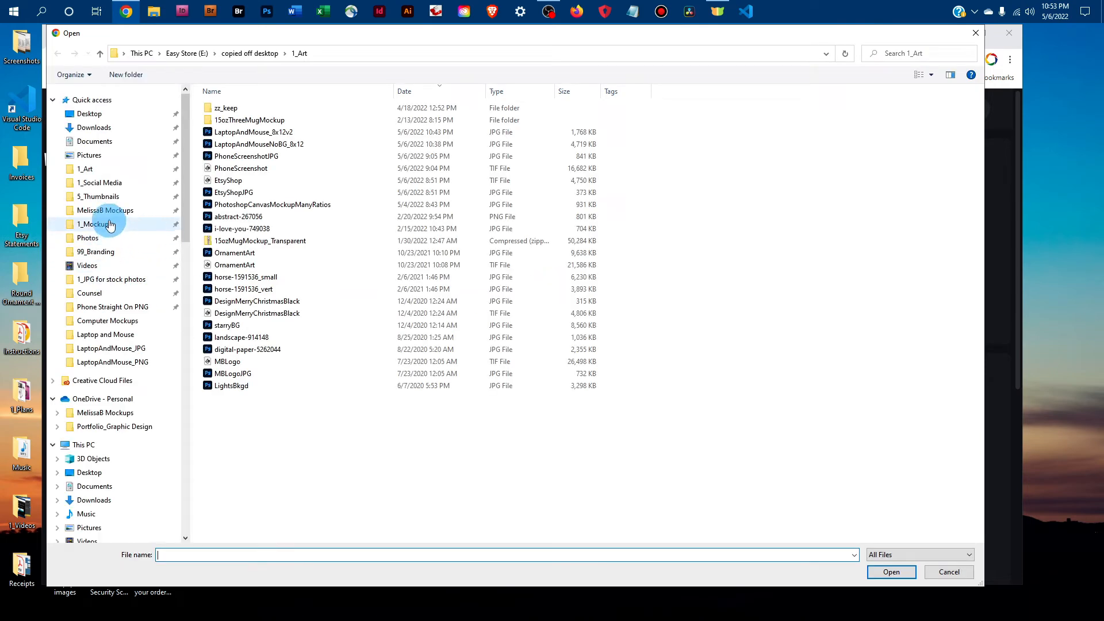
{"action": "left_click", "coordinate": [109, 225]}
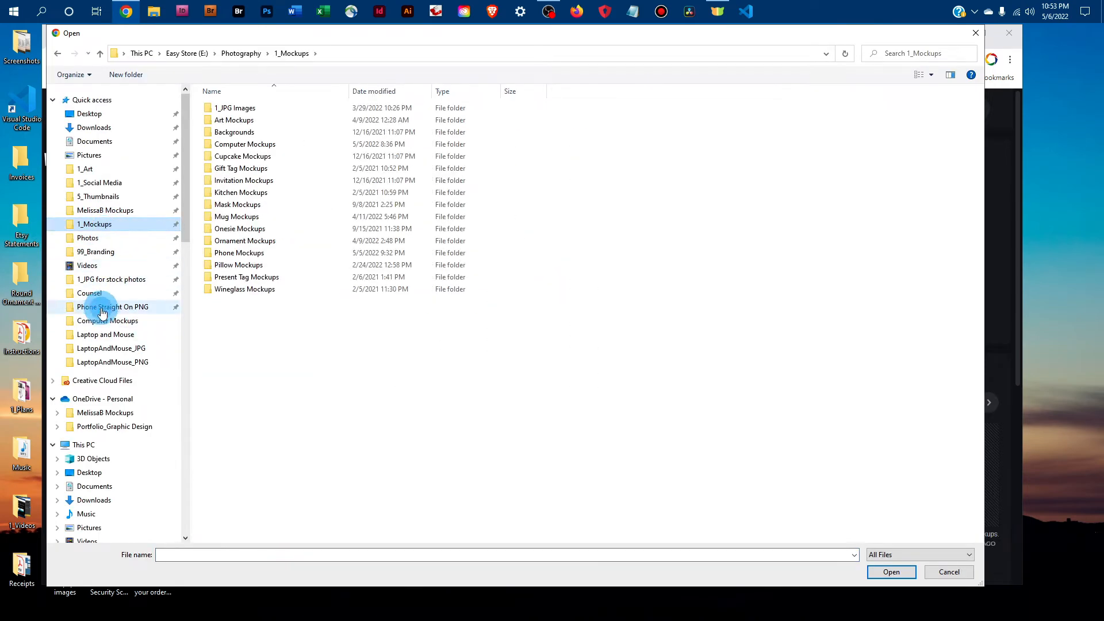
{"action": "left_click", "coordinate": [103, 313]}
{"action": "left_click", "coordinate": [296, 127]}
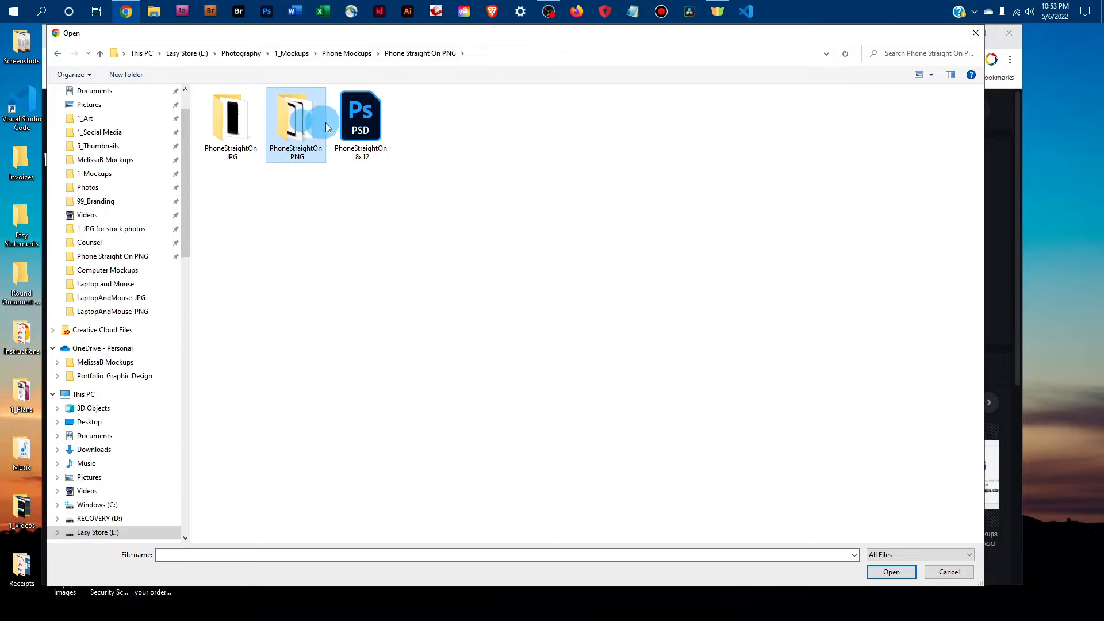
{"action": "double_click", "coordinate": [327, 126]}
{"action": "left_click", "coordinate": [360, 119]}
{"action": "left_click", "coordinate": [302, 119]}
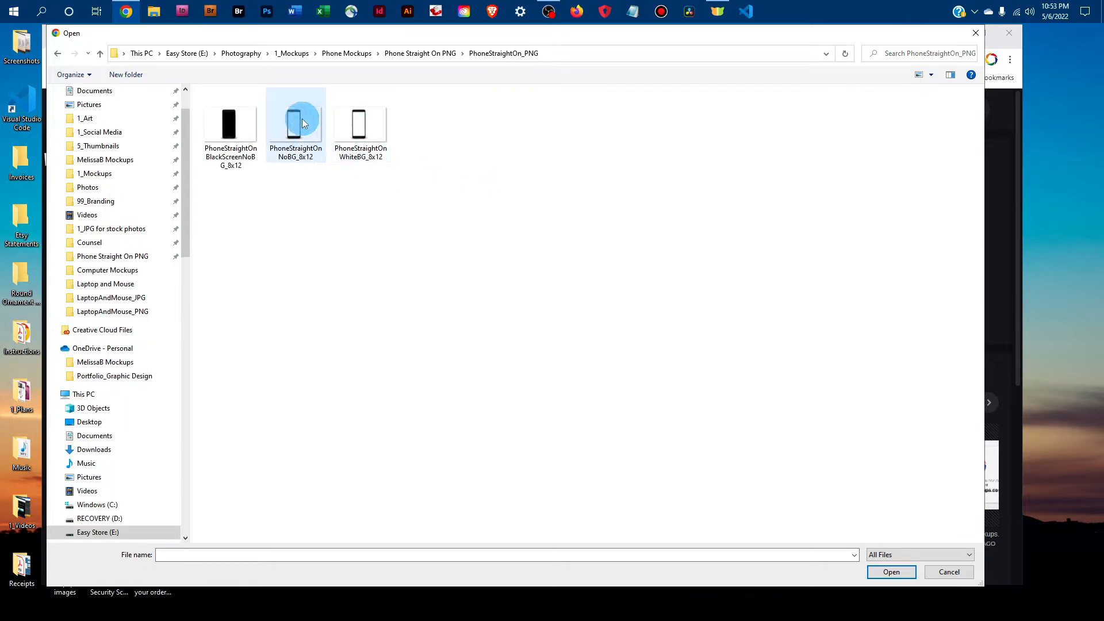
{"action": "left_click", "coordinate": [905, 575]}
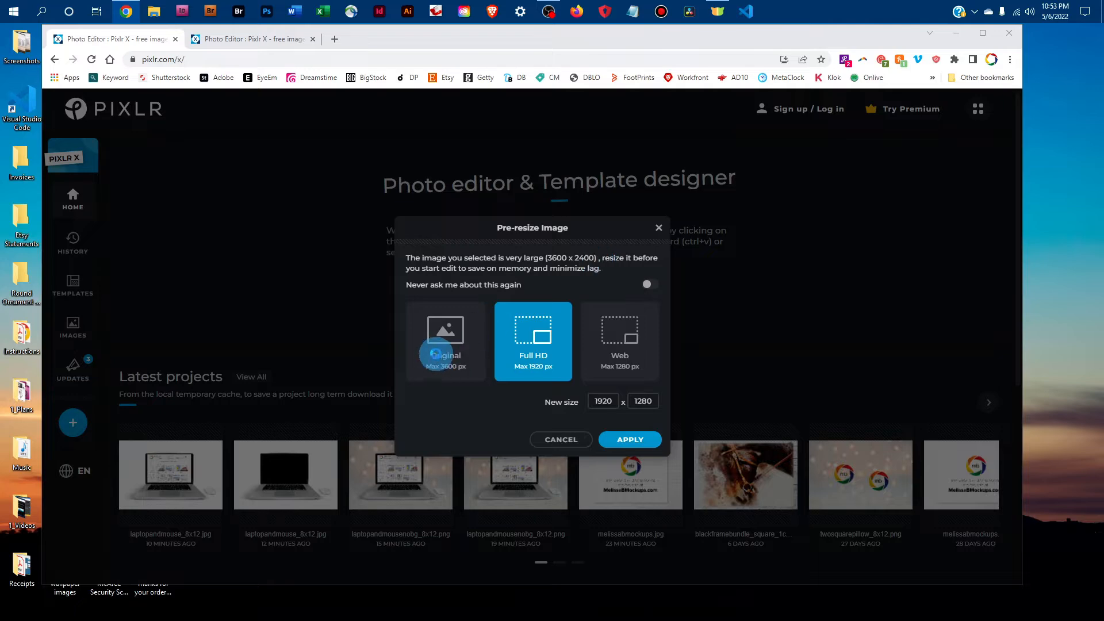
- Keep the phone image at its original size of 3600 x 2400 px and open it for editing
{"action": "left_click", "coordinate": [436, 353]}
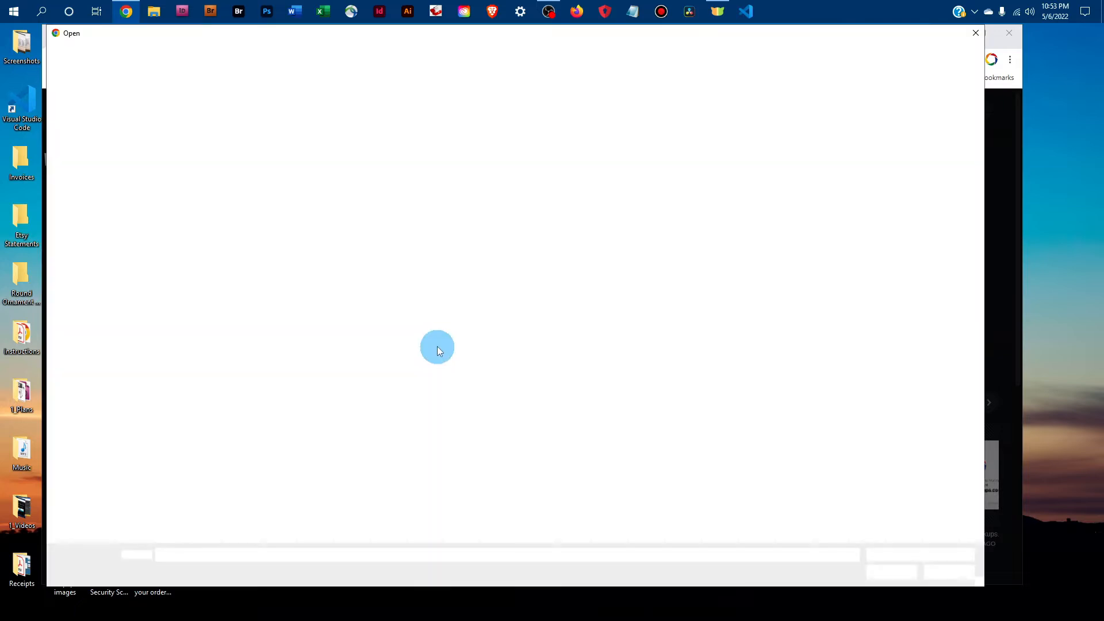
{"action": "left_click", "coordinate": [949, 572]}
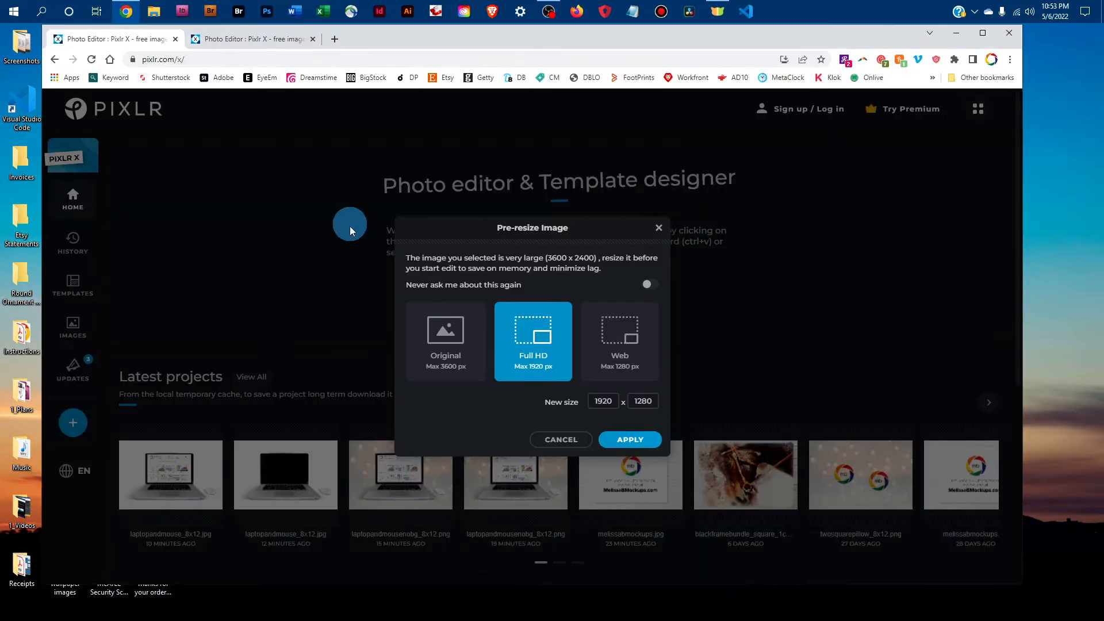
{"action": "left_click", "coordinate": [444, 325]}
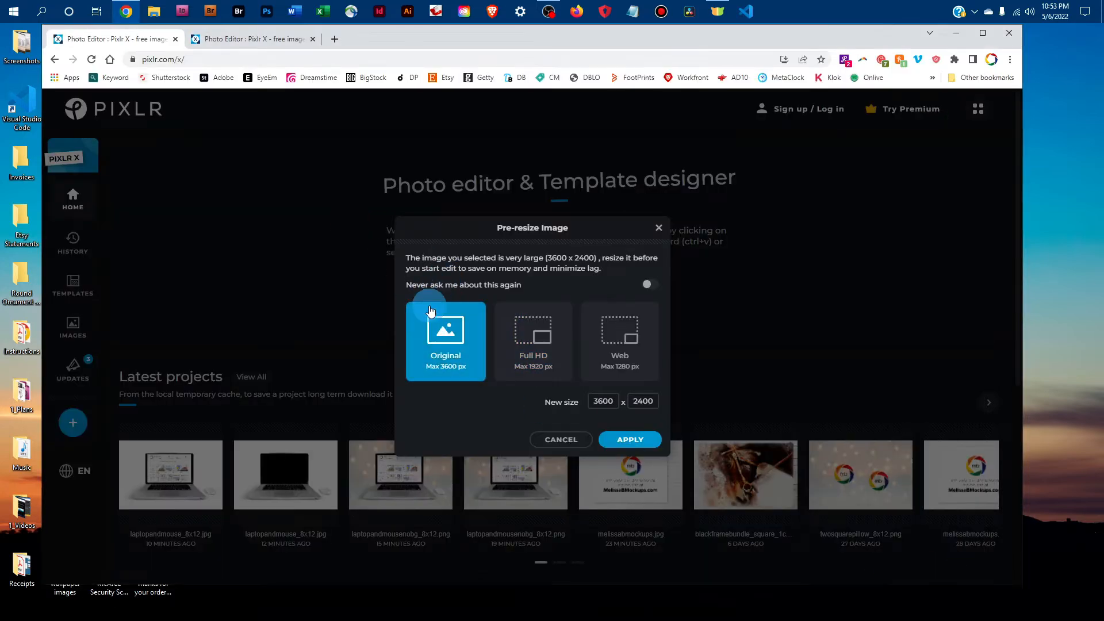
{"action": "left_click", "coordinate": [632, 440]}
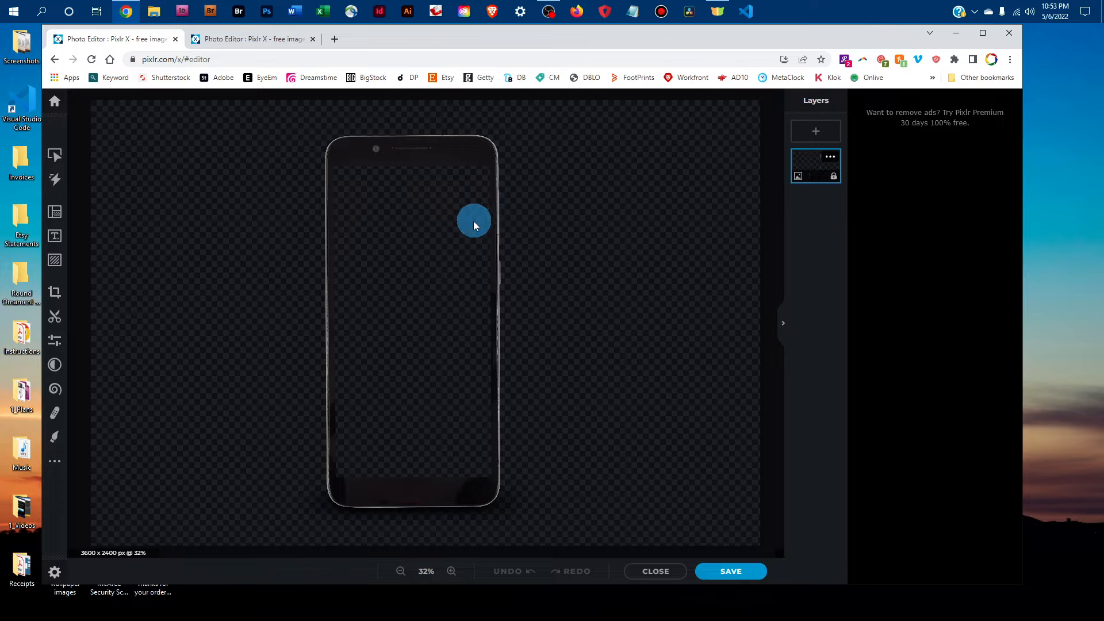
- Add the PhoneScreenshotJPG file from the 1_Art folder to the canvas as a media element
{"action": "left_click", "coordinate": [57, 263]}
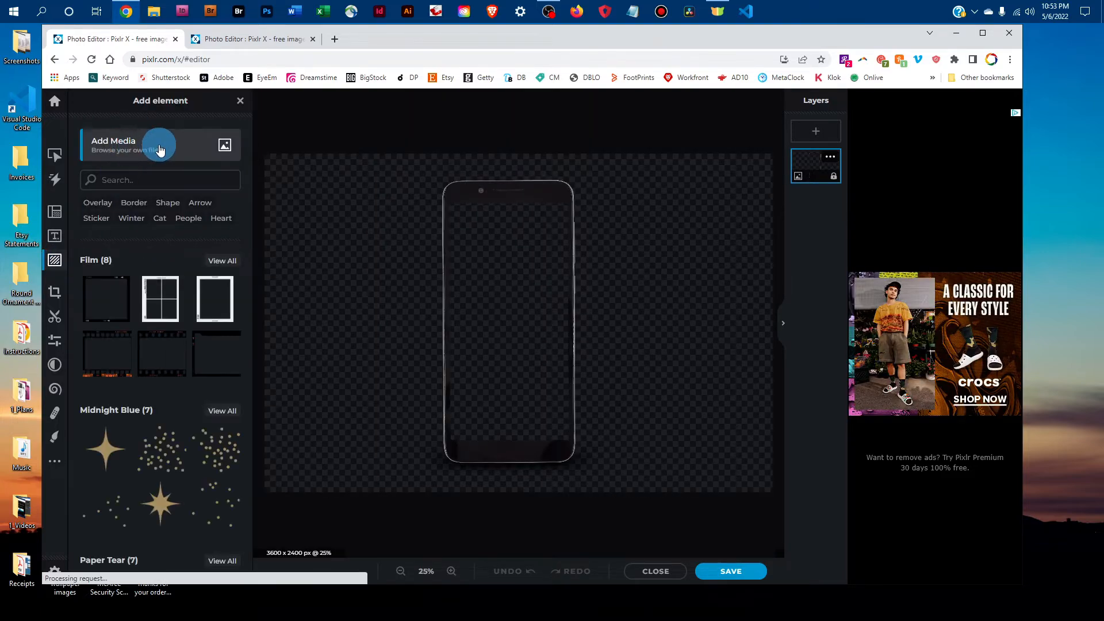
{"action": "left_click", "coordinate": [160, 147]}
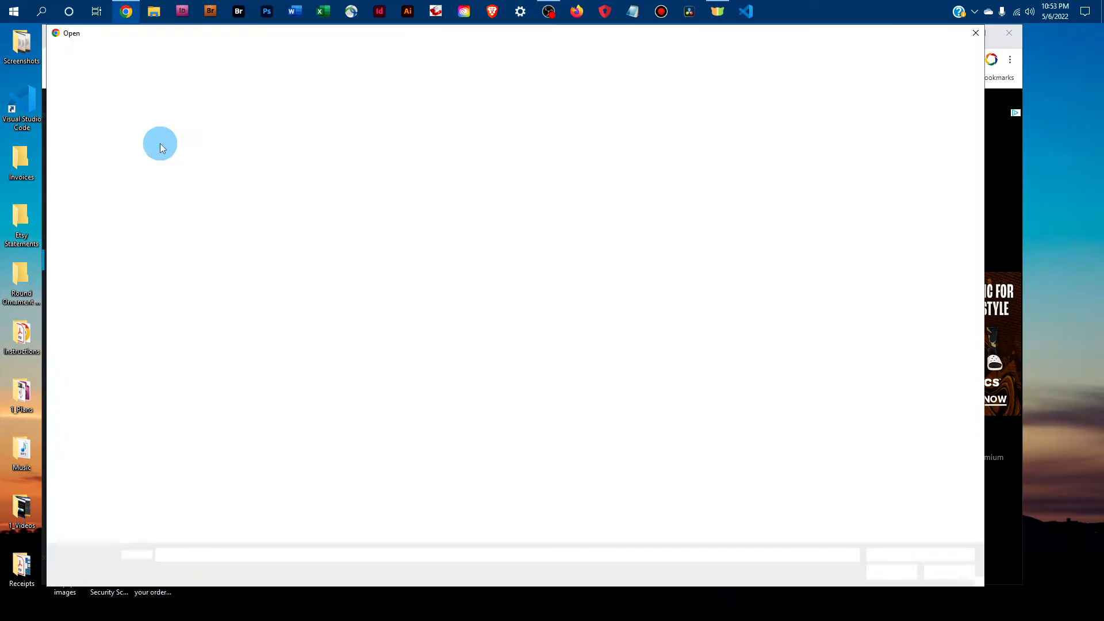
{"action": "left_click", "coordinate": [138, 197]}
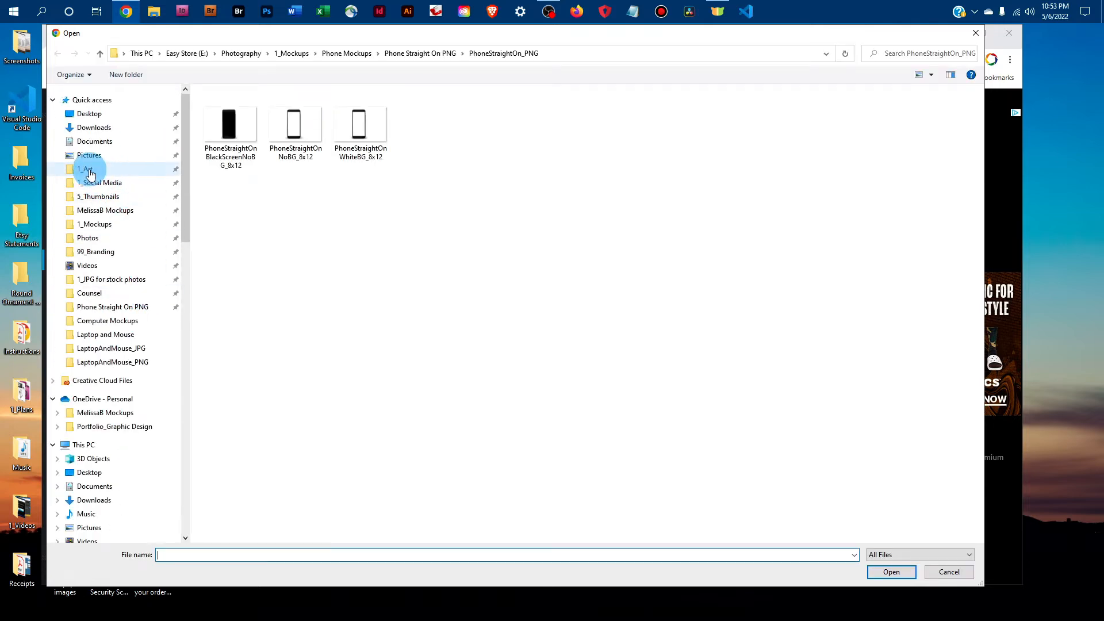
{"action": "left_click", "coordinate": [89, 171]}
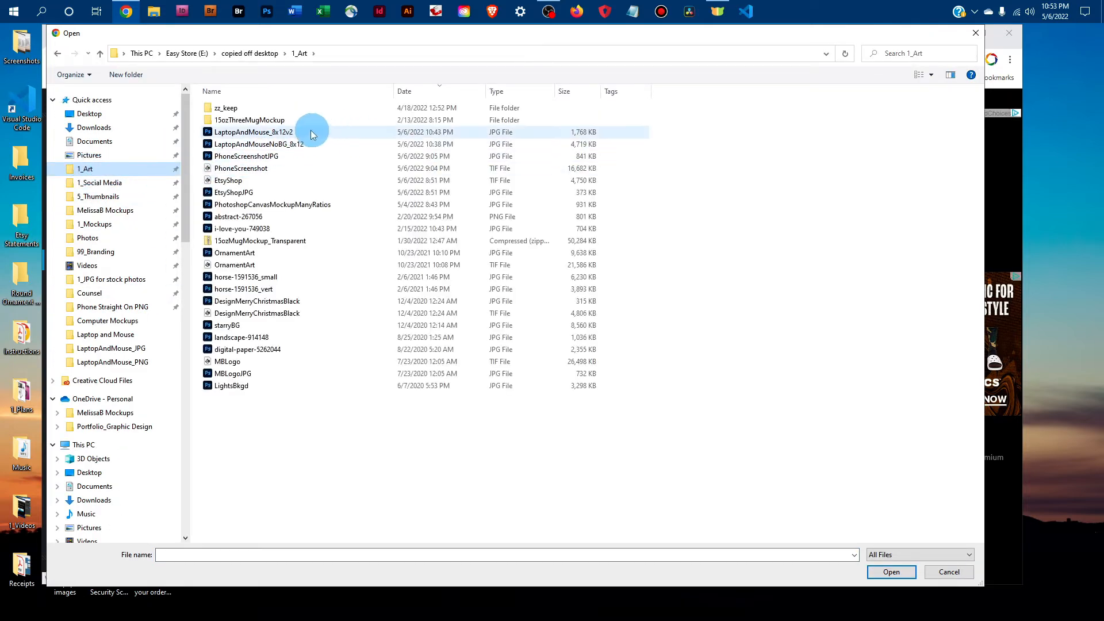
{"action": "left_click", "coordinate": [260, 157]}
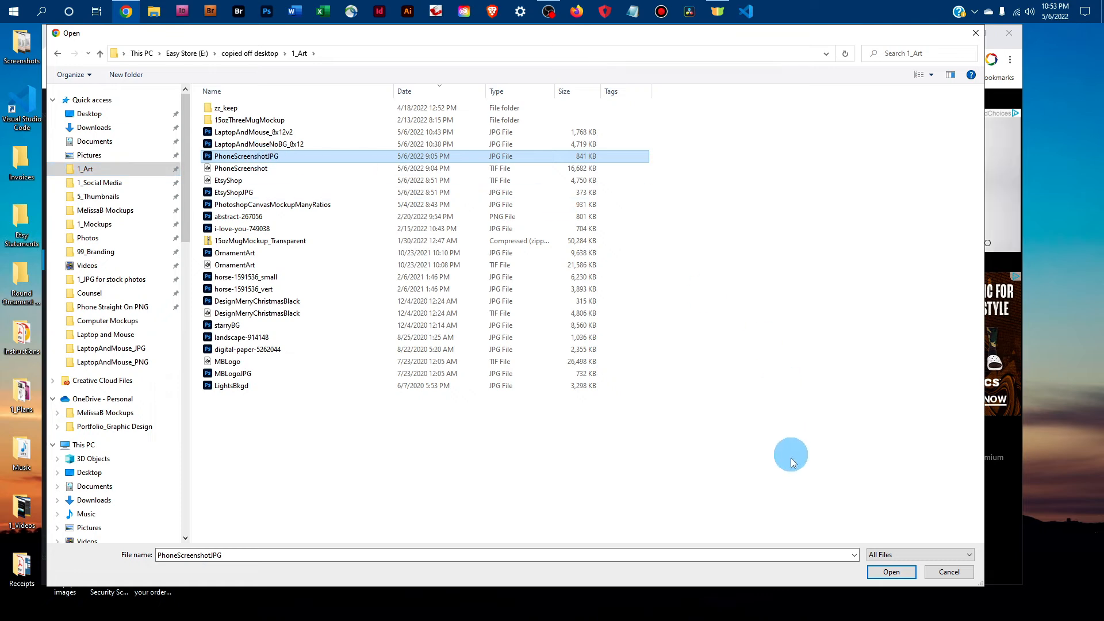
{"action": "left_click", "coordinate": [872, 570]}
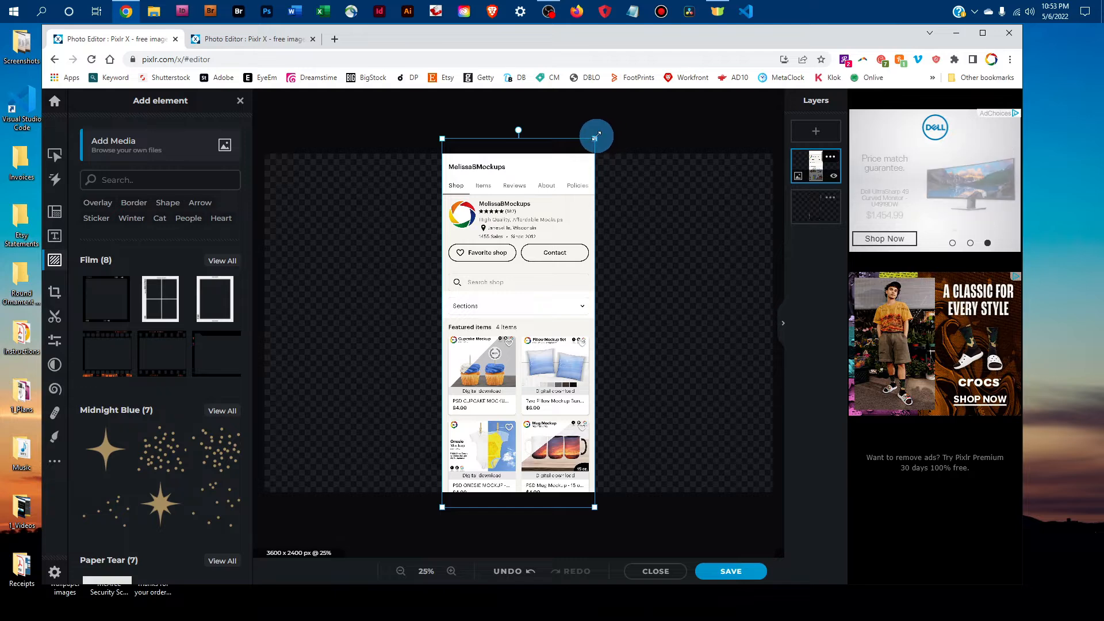
- Scale the screenshot down to the width of the phone's screen opening and position it over the phone
{"action": "left_click_drag", "start_coordinate": [596, 137], "coordinate": [569, 199]}
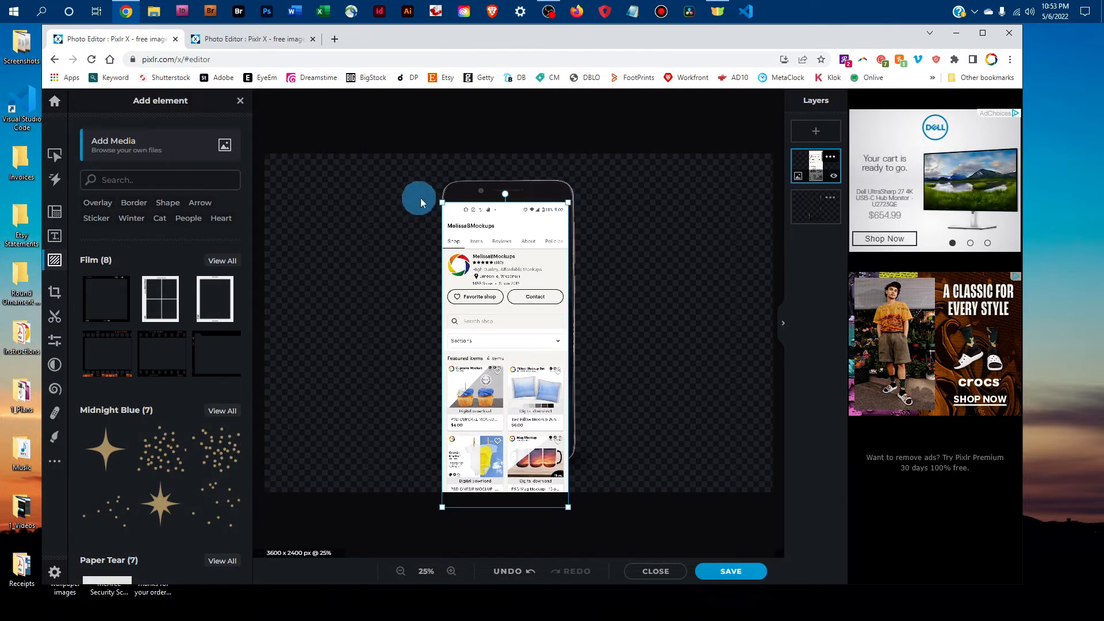
{"action": "left_click_drag", "start_coordinate": [442, 199], "coordinate": [448, 204]}
{"action": "left_click_drag", "start_coordinate": [505, 333], "coordinate": [505, 318]}
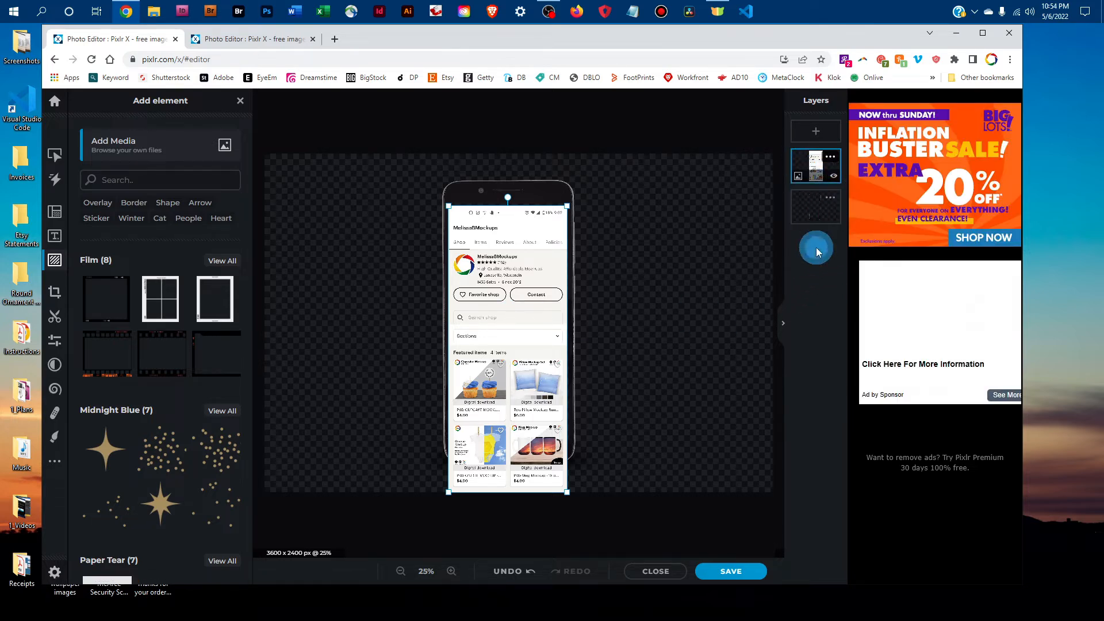
- Unlock the phone's Background layer and move the screenshot layer beneath it
{"action": "left_click", "coordinate": [831, 198]}
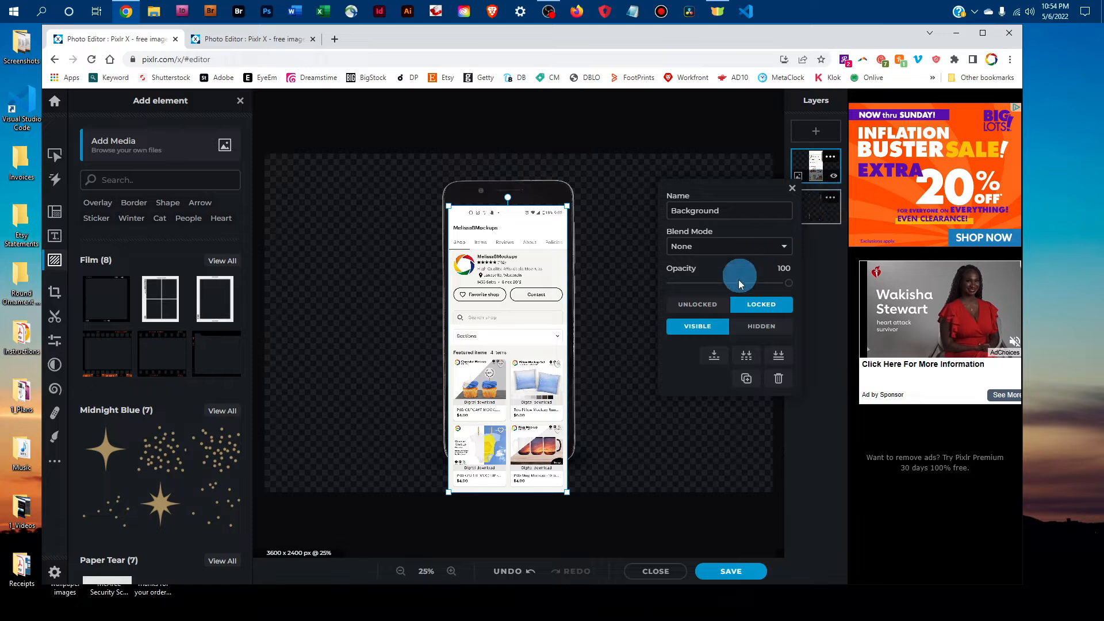
{"action": "left_click", "coordinate": [695, 308]}
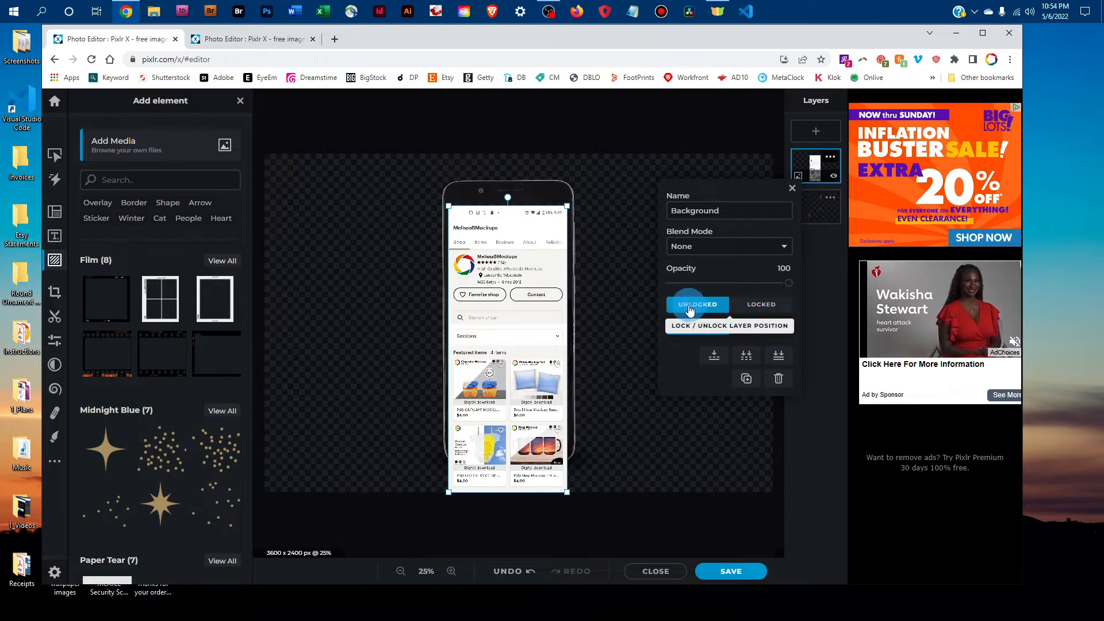
{"action": "left_click", "coordinate": [792, 192]}
{"action": "mouse_move", "coordinate": [814, 159]}
{"action": "left_mouse_down"}
{"action": "mouse_move", "coordinate": [812, 215]}
{"action": "mouse_move", "coordinate": [809, 197]}
{"action": "left_mouse_up"}
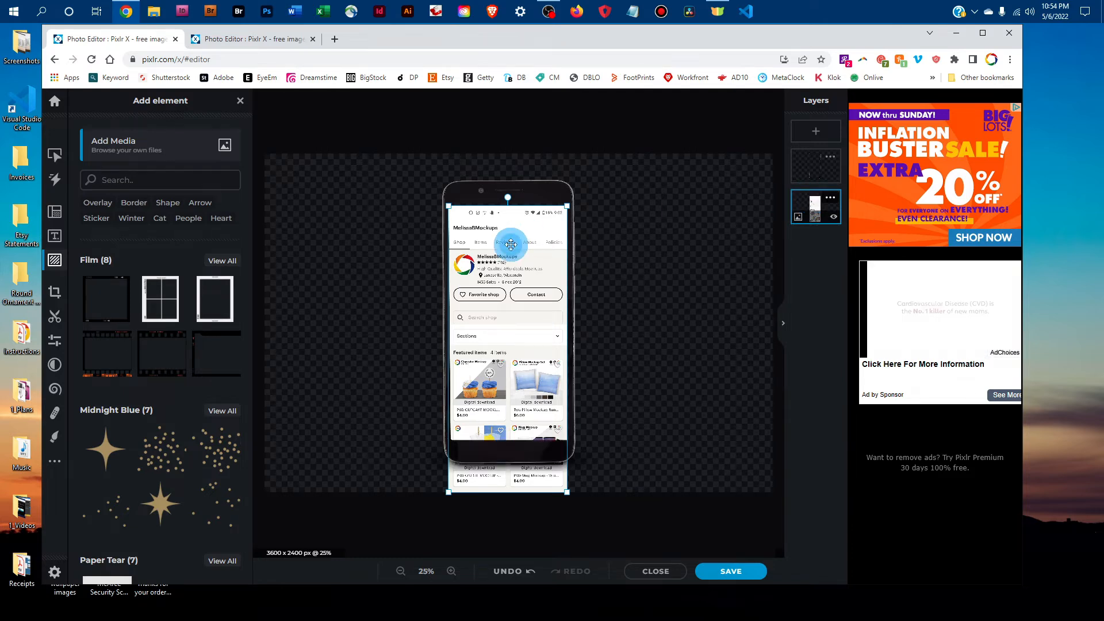
- Nudge the screenshot up to fit the phone's screen and keep only the part inside it with a rectangular cutout
{"action": "left_click_drag", "start_coordinate": [511, 244], "coordinate": [509, 240]}
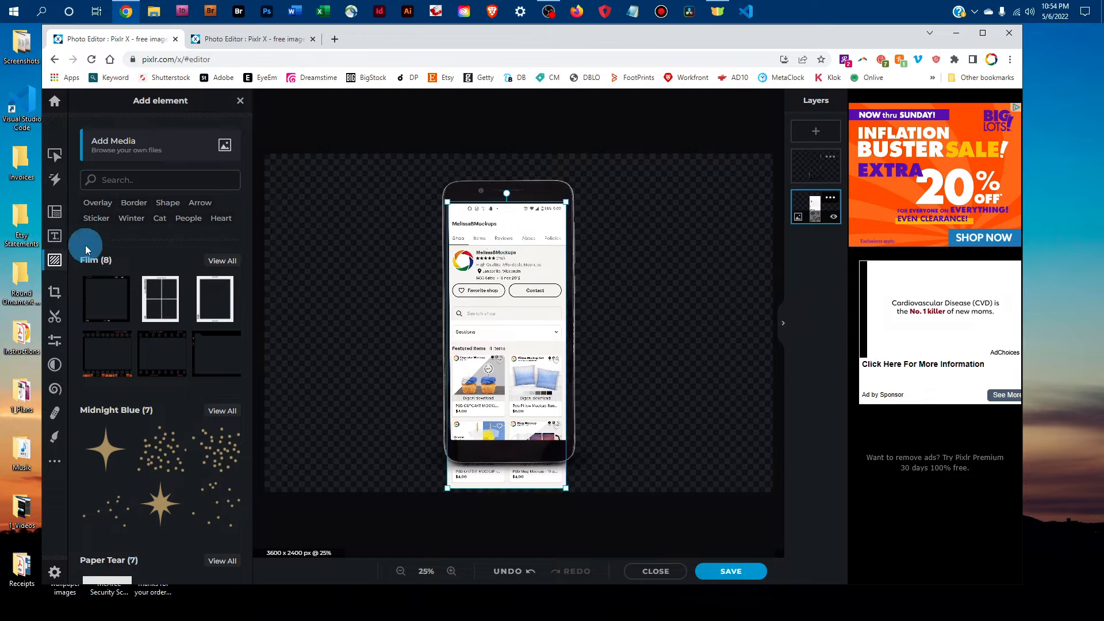
{"action": "left_click", "coordinate": [53, 318]}
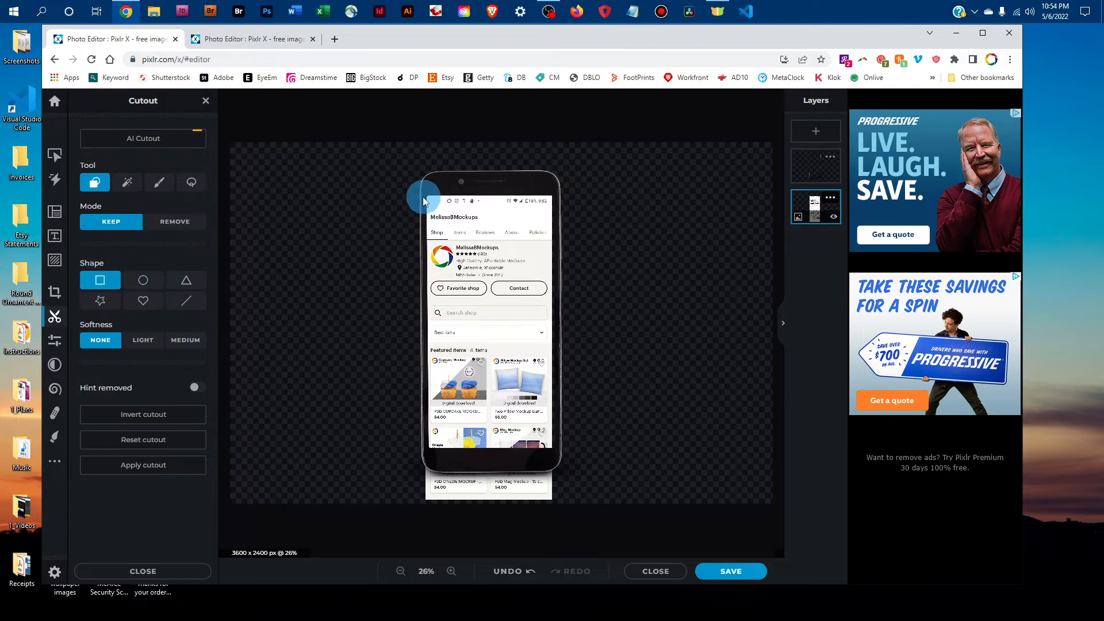
{"action": "left_click_drag", "start_coordinate": [424, 192], "coordinate": [555, 452]}
{"action": "left_click_drag", "start_coordinate": [554, 452], "coordinate": [551, 450]}
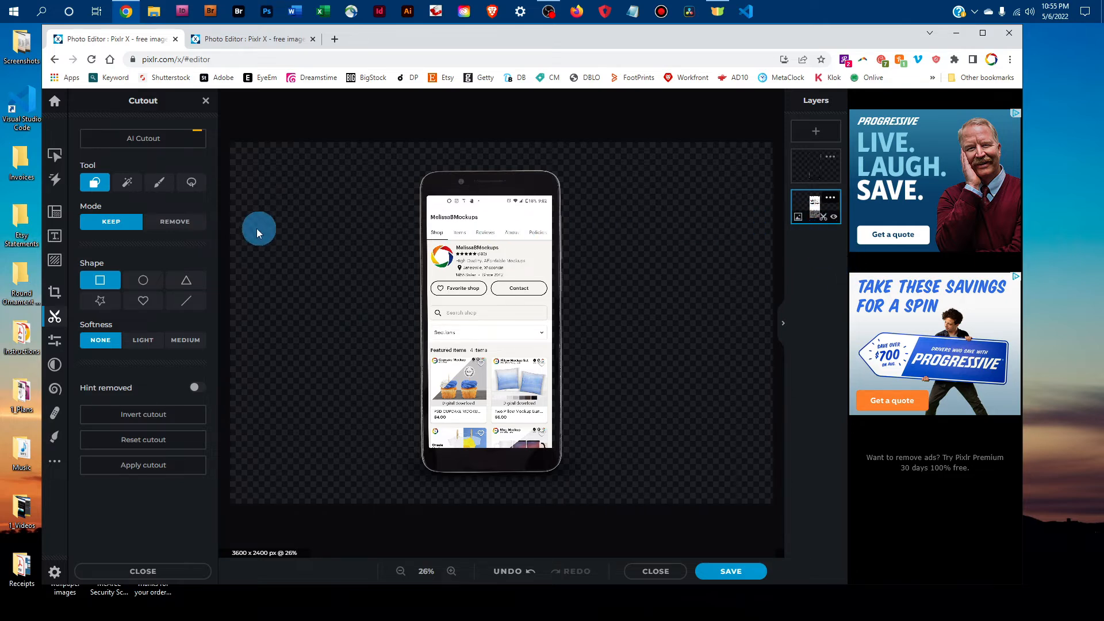
- Add the LightsBkgd image from the 1_Art folder and move its layer below the screenshot layer
{"action": "left_click", "coordinate": [55, 263]}
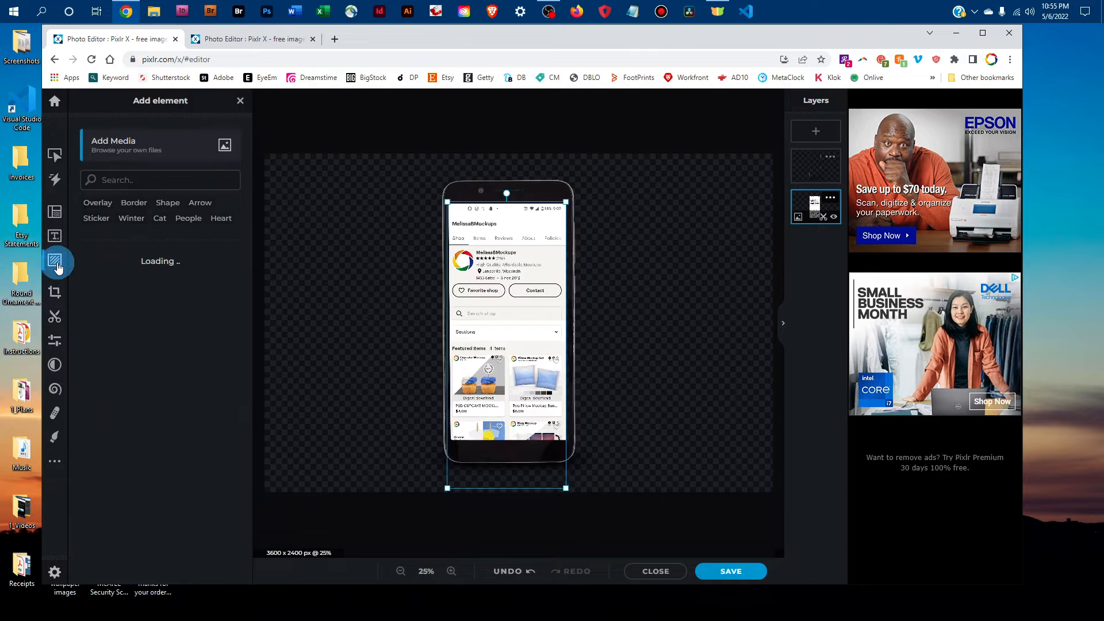
{"action": "left_click", "coordinate": [132, 150]}
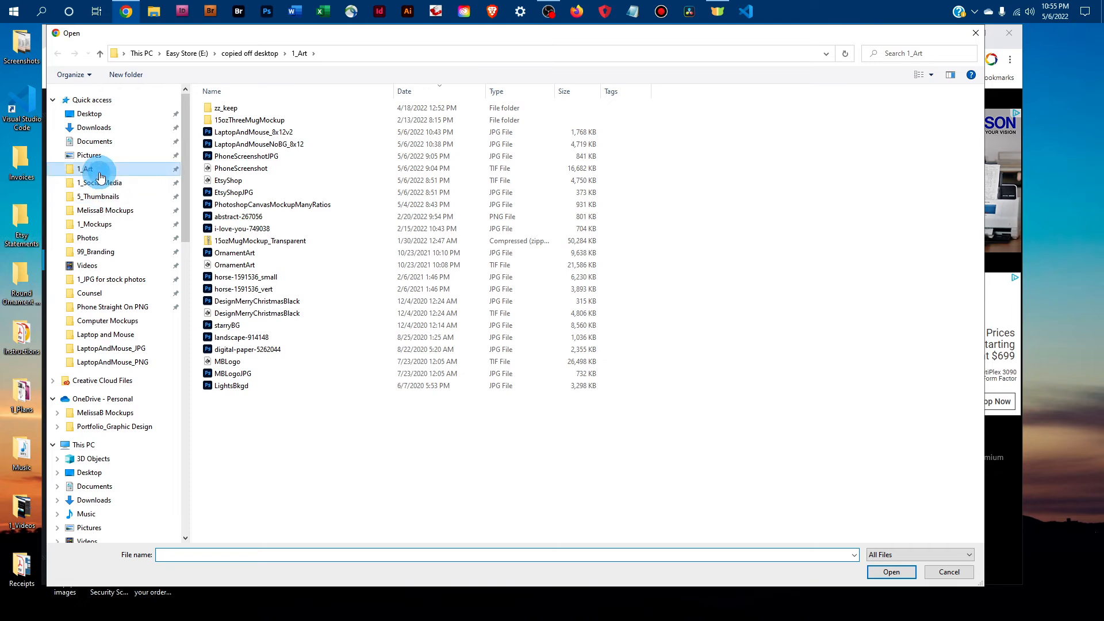
{"action": "left_click", "coordinate": [141, 169]}
{"action": "left_click", "coordinate": [245, 385]}
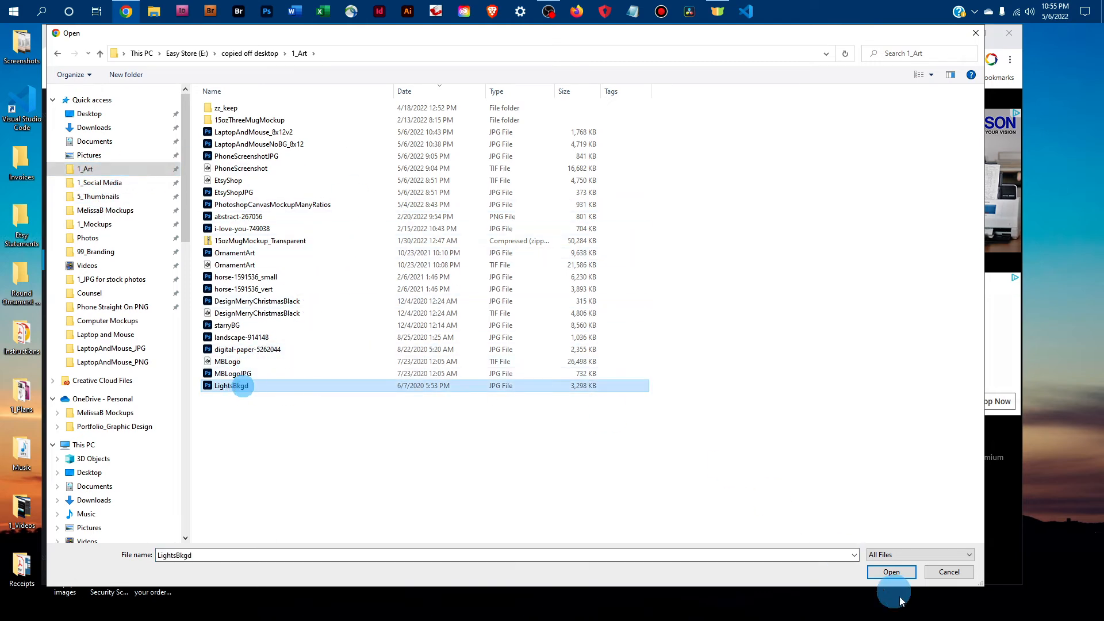
{"action": "left_click", "coordinate": [891, 572]}
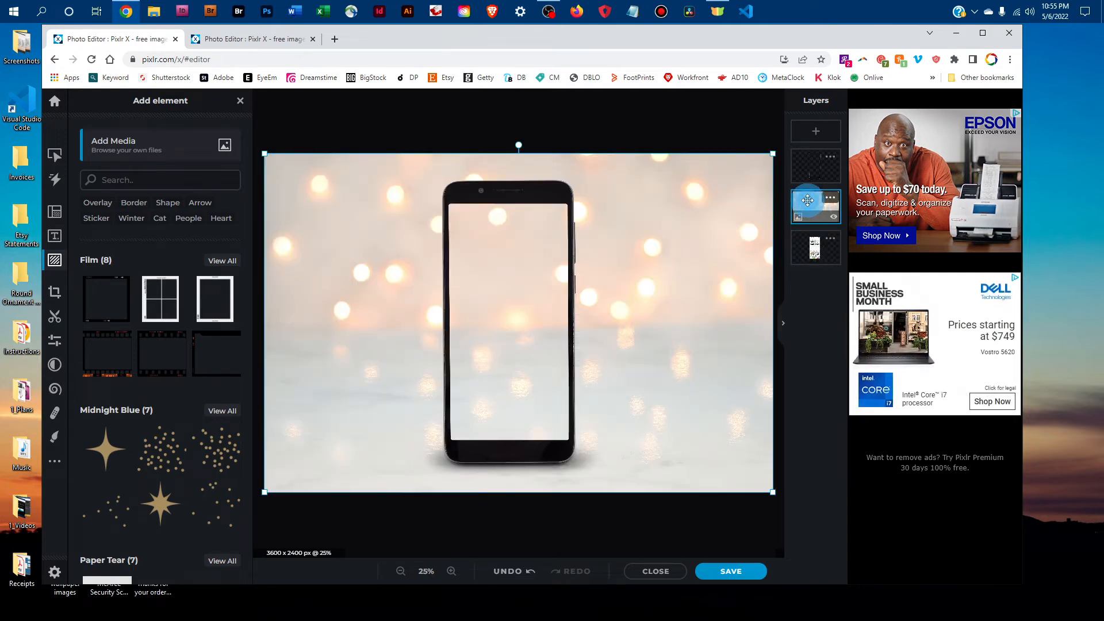
{"action": "left_click_drag", "start_coordinate": [808, 200], "coordinate": [806, 236]}
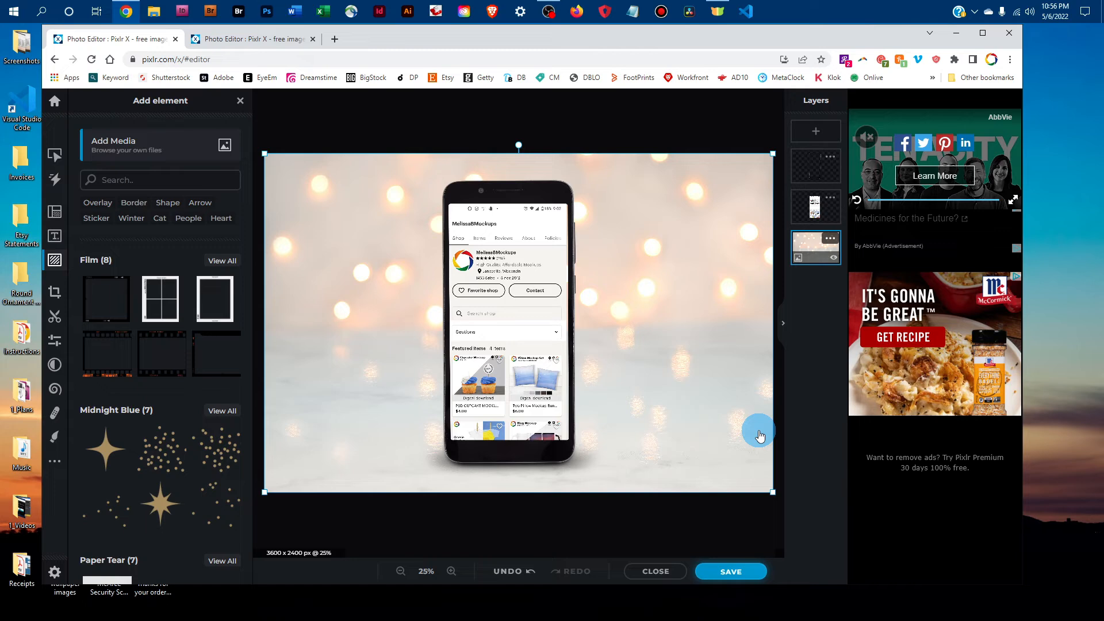
- Save the mockup as a JPG at 100% quality in the 1_Art folder, named PhoneStraightOnNoBG_8x12v2
{"action": "key", "text": "ctrl+s"}
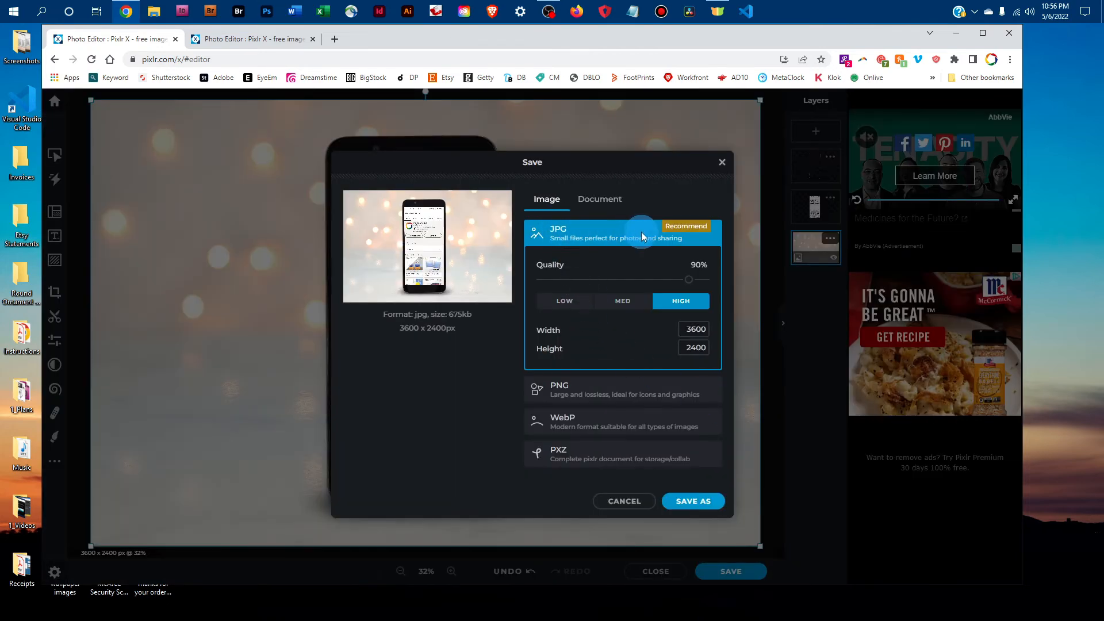
{"action": "left_click", "coordinate": [694, 280]}
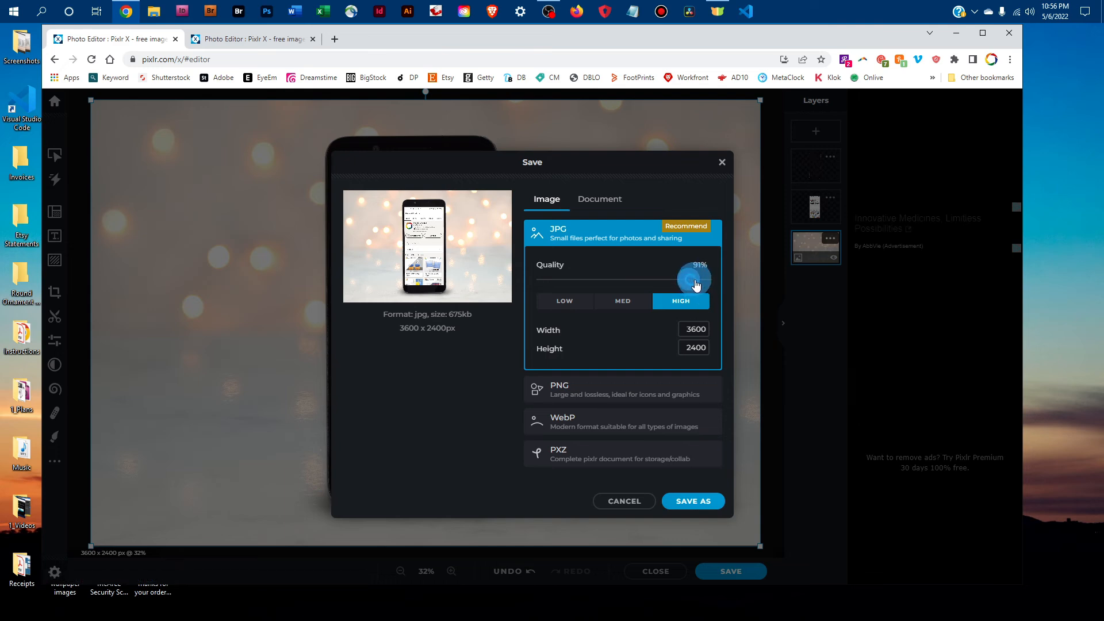
{"action": "left_click_drag", "start_coordinate": [696, 285], "coordinate": [728, 281]}
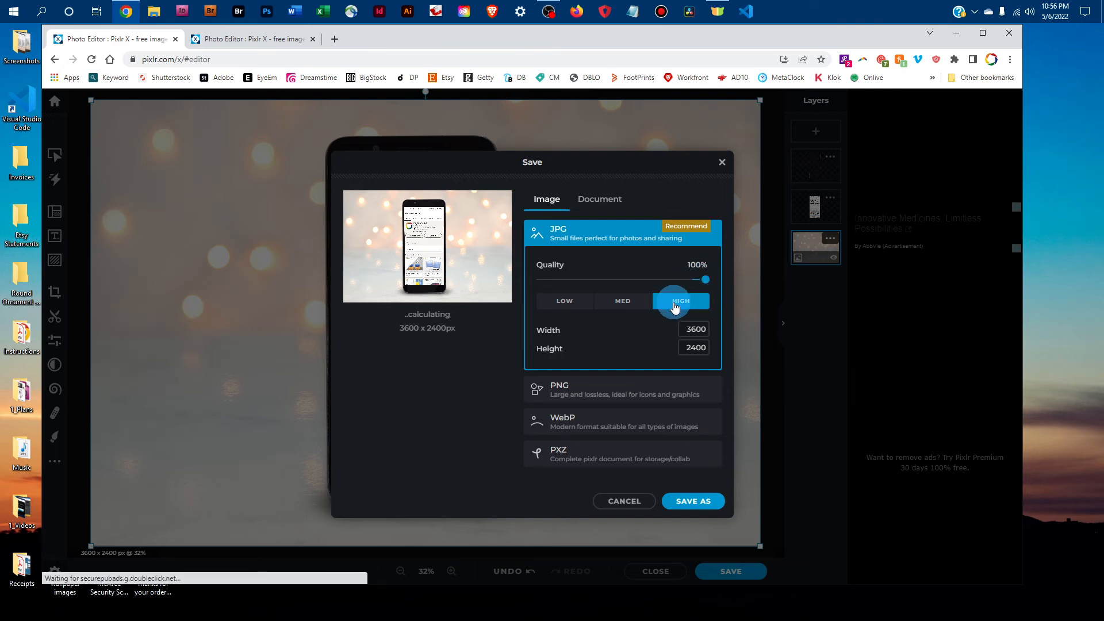
{"action": "left_click", "coordinate": [697, 502]}
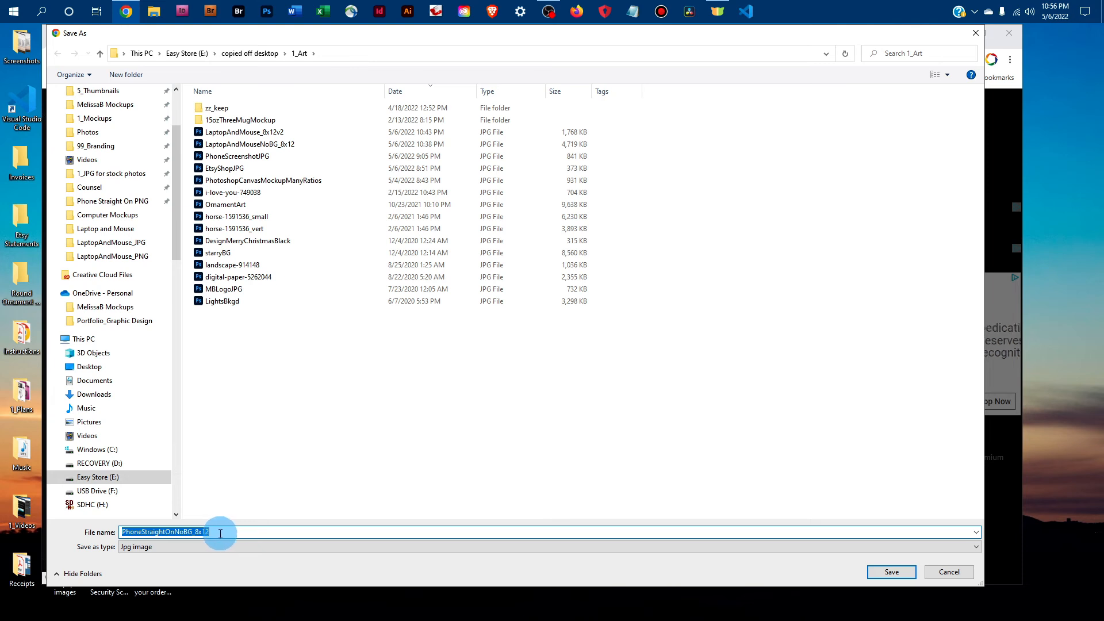
{"action": "left_click", "coordinate": [218, 532]}
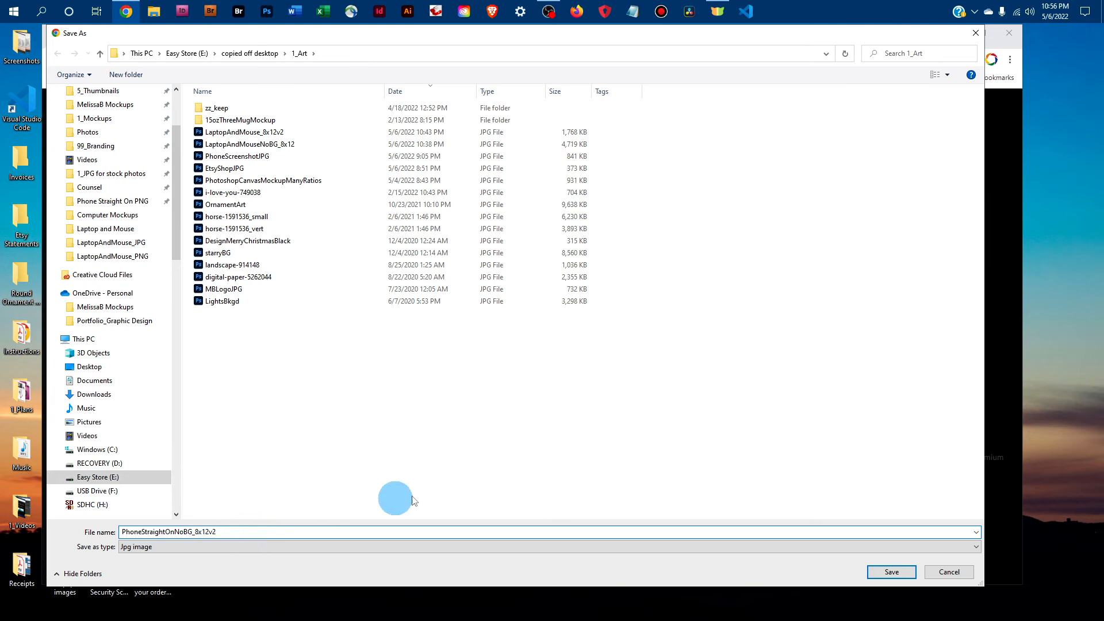
{"action": "left_click", "coordinate": [890, 572]}
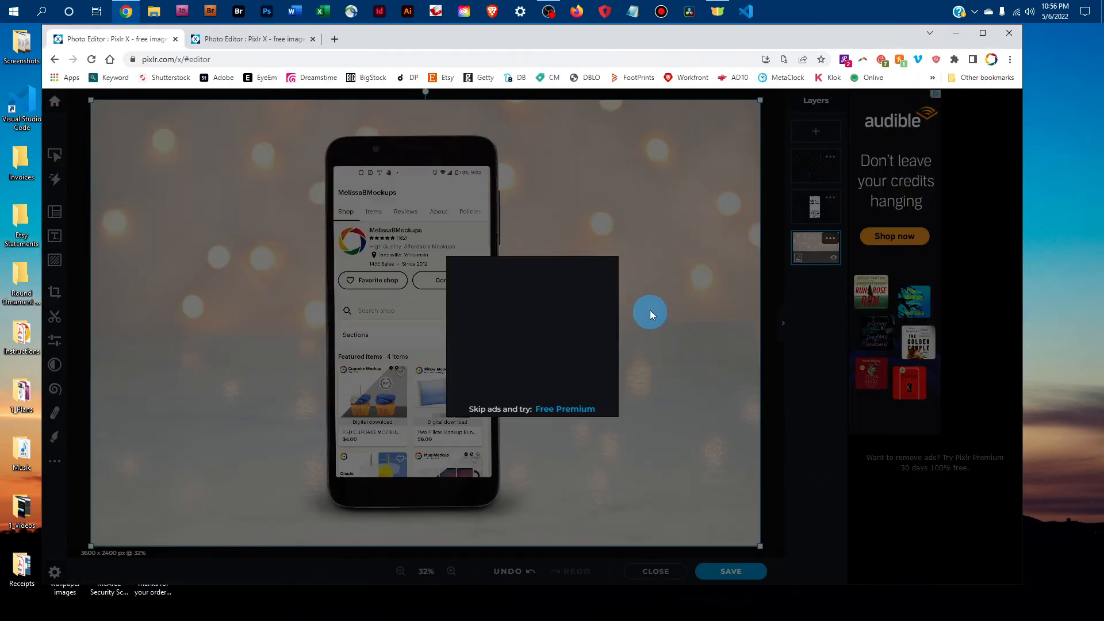
{"action": "left_click", "coordinate": [609, 249]}
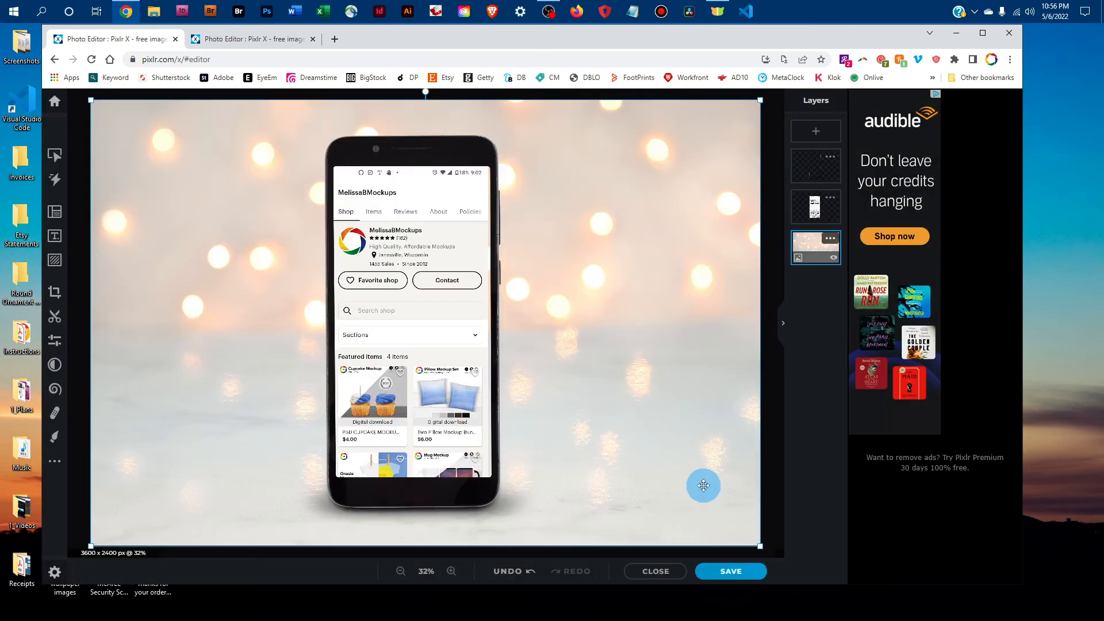
- Check the image save options without saving again, and switch to the other editor tab with the MelissaBMockups.com image
{"action": "left_click", "coordinate": [755, 579]}
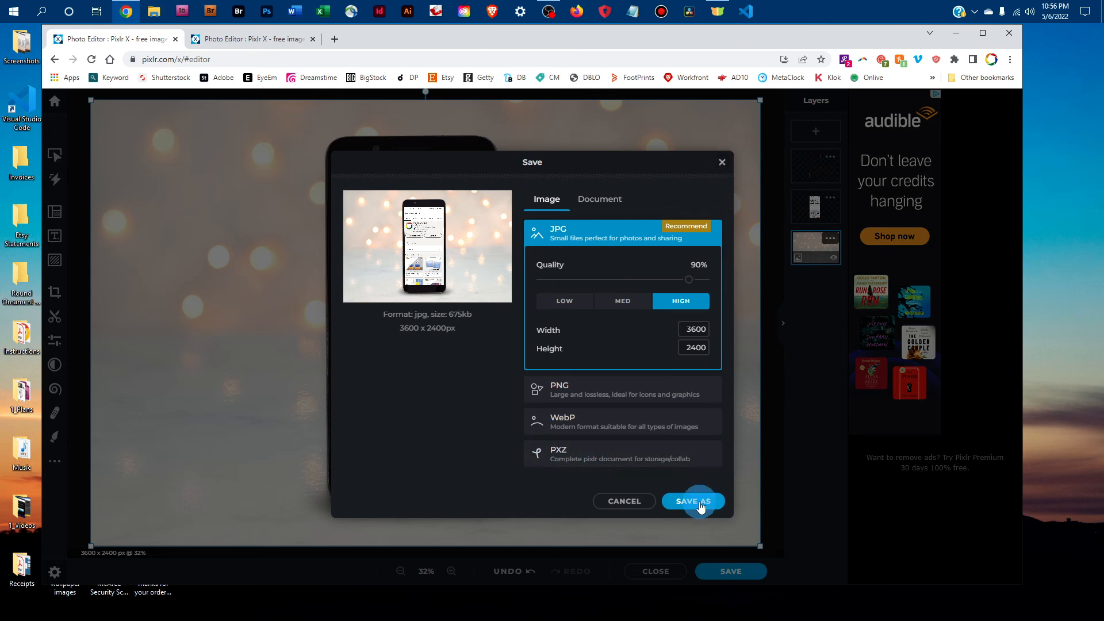
{"action": "left_click", "coordinate": [723, 163]}
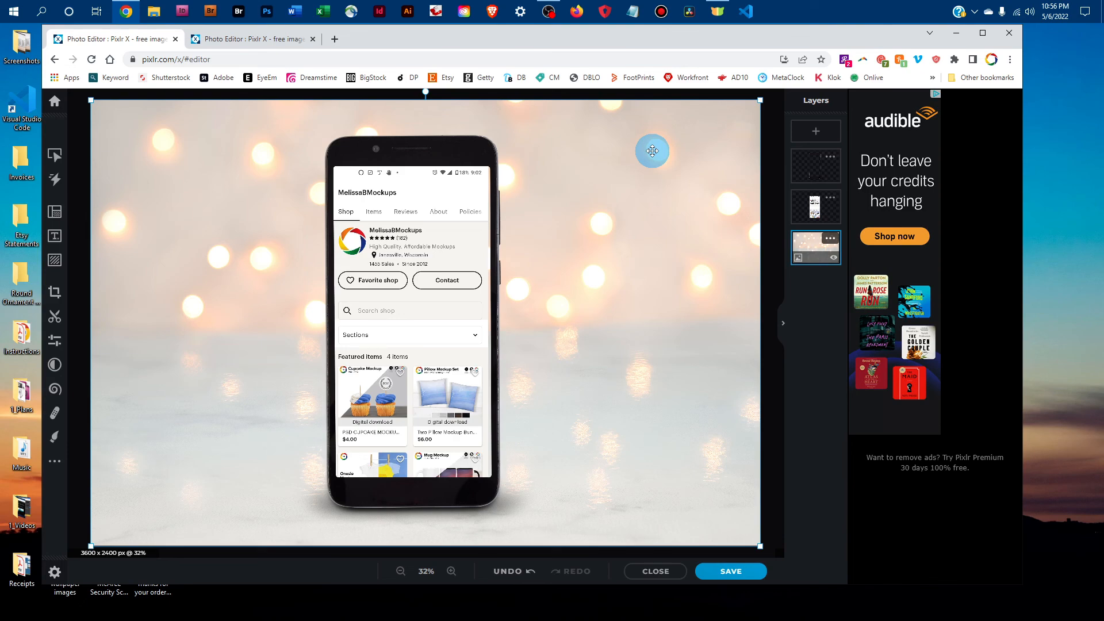
{"action": "left_click", "coordinate": [290, 42]}
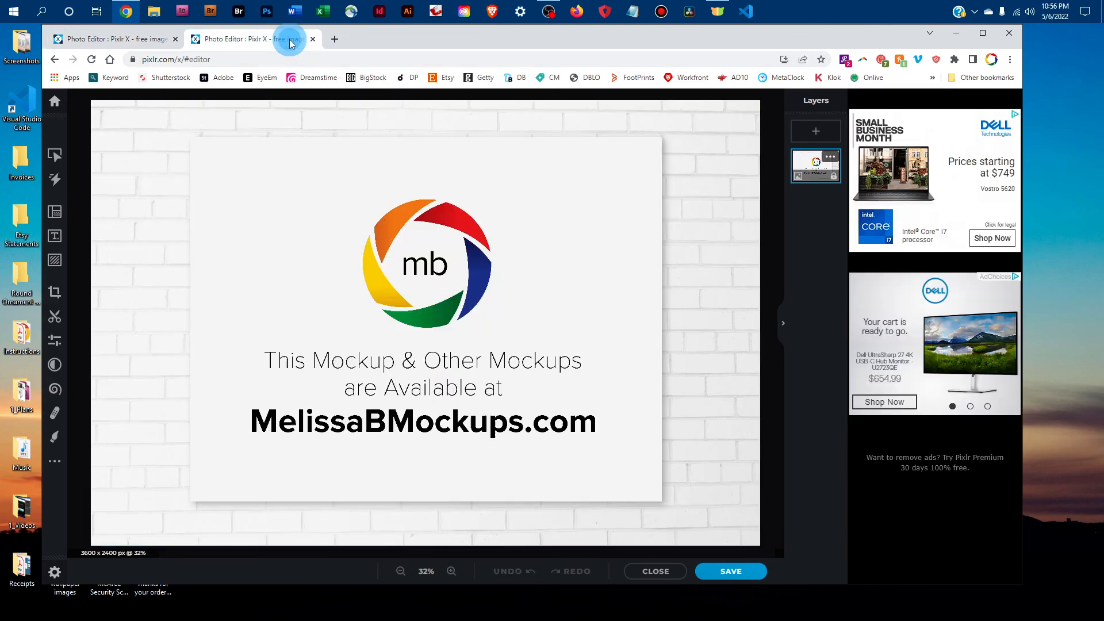